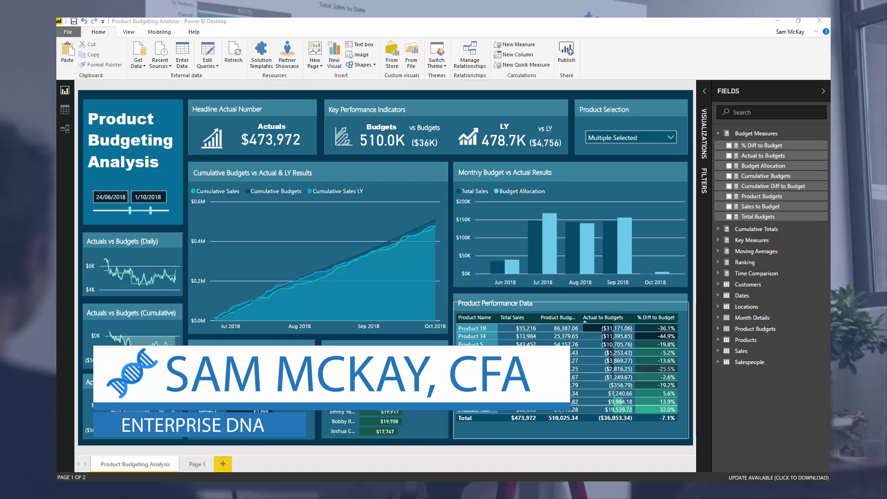
Check the product list and view the Top 7 Salespeople chart in focus mode, then return
mouse_move(325, 301)
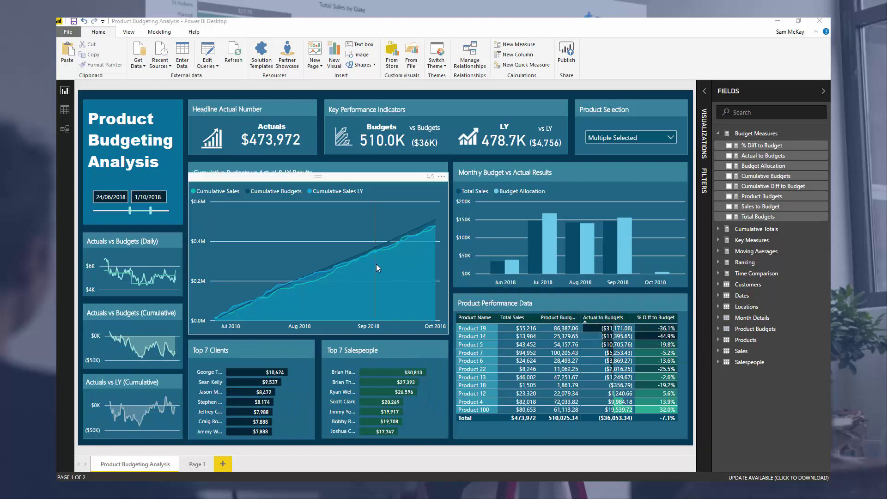
mouse_move(378, 267)
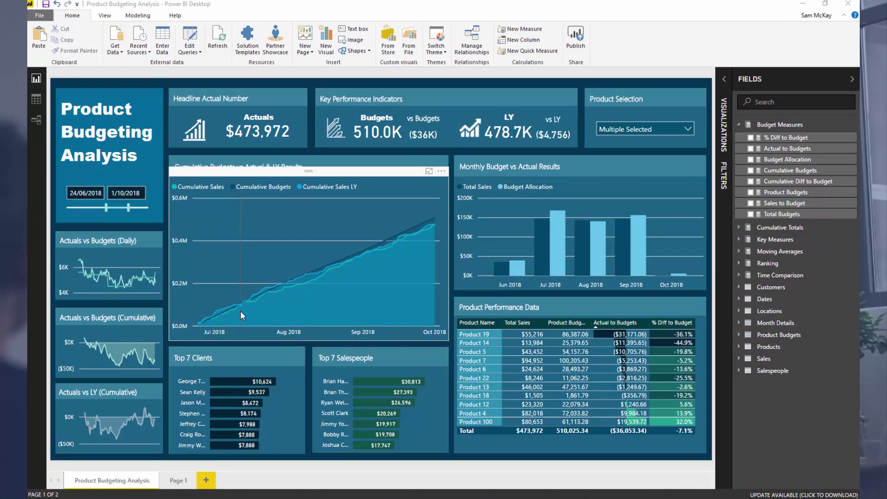
mouse_move(235, 247)
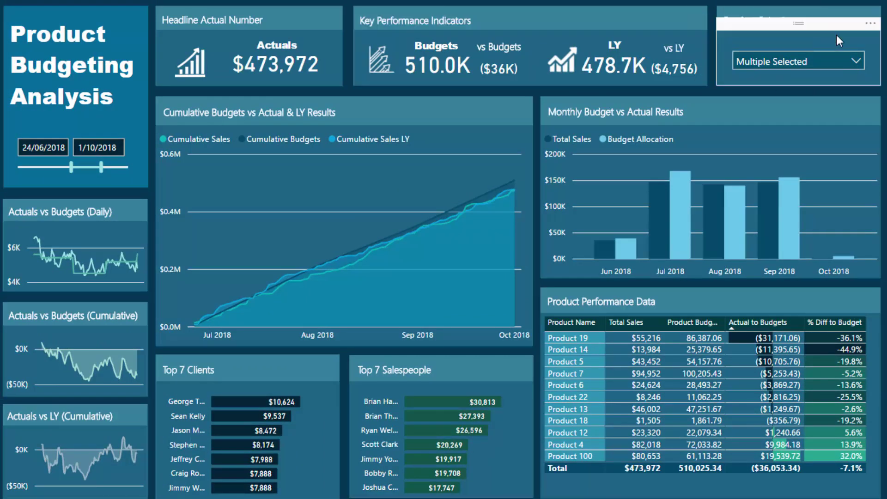
click(850, 58)
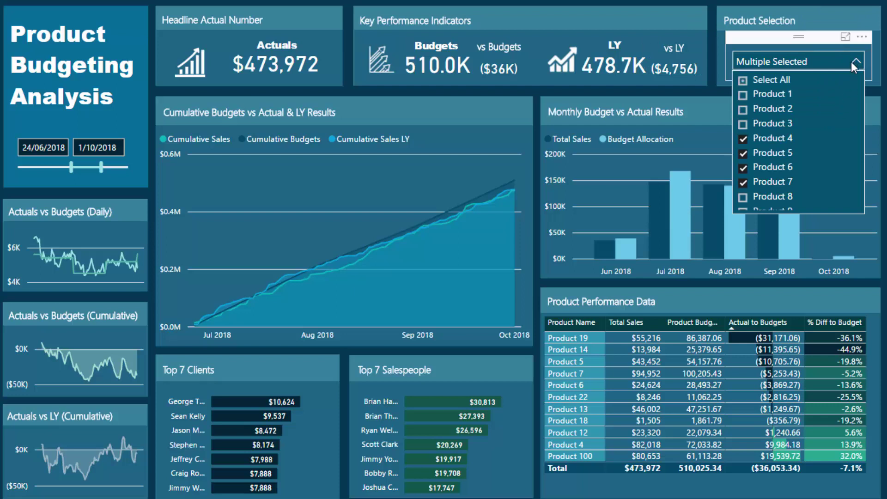
click(851, 62)
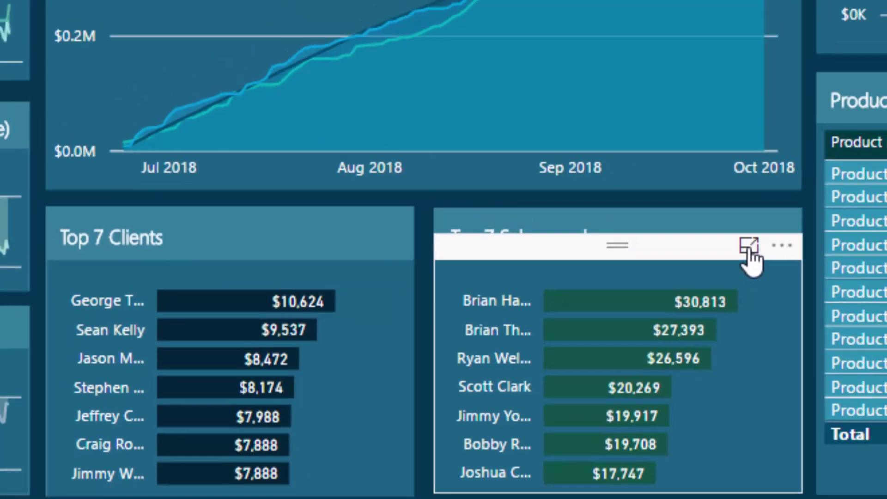
click(817, 213)
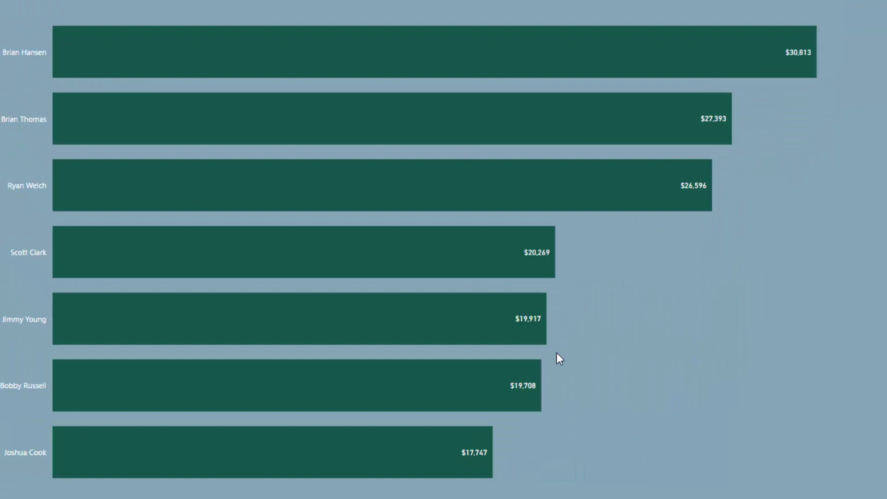
click(52, 7)
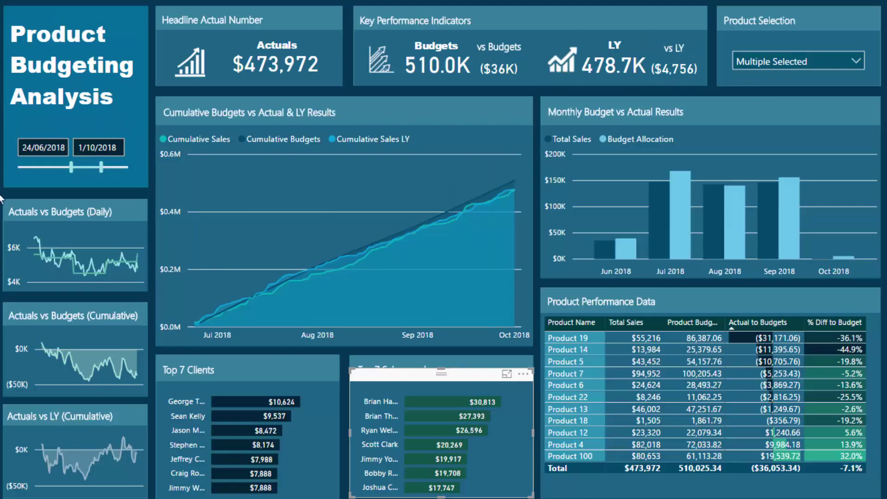
Narrow the date slicer to 29/04/2018–24/07/2018 and clear all product selections
mouse_move(71, 167)
mouse_down()
mouse_move(54, 167)
mouse_move(82, 169)
mouse_up()
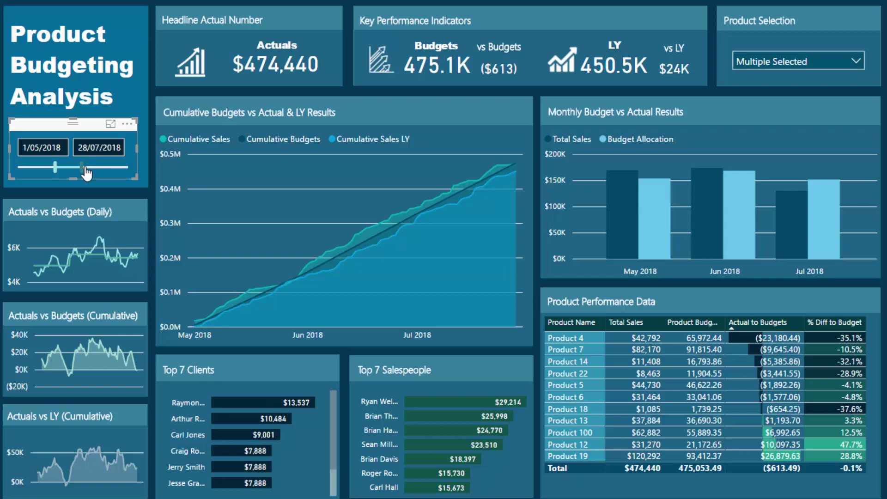
mouse_move(86, 170)
mouse_down()
mouse_move(101, 170)
mouse_move(73, 172)
mouse_up()
click(856, 60)
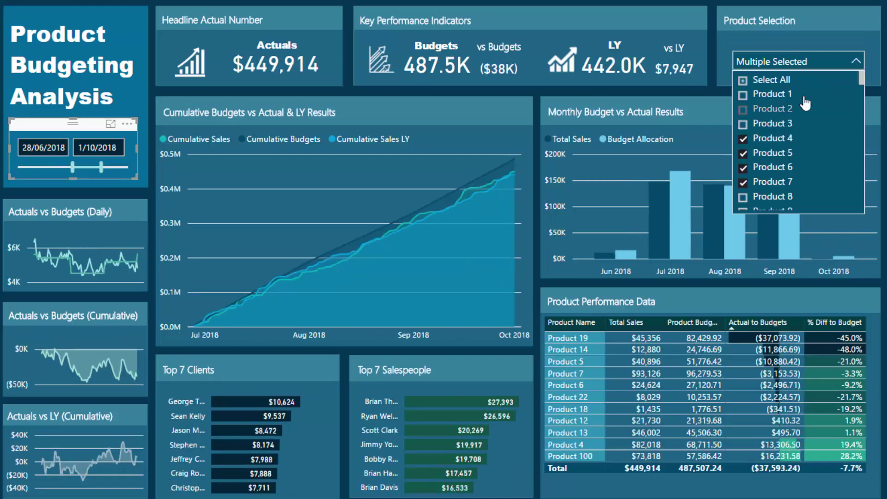
click(740, 81)
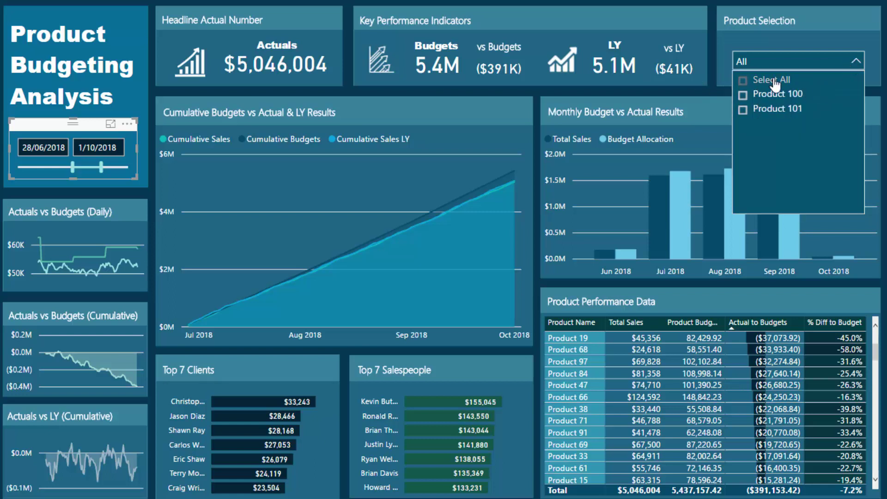
click(851, 62)
click(786, 62)
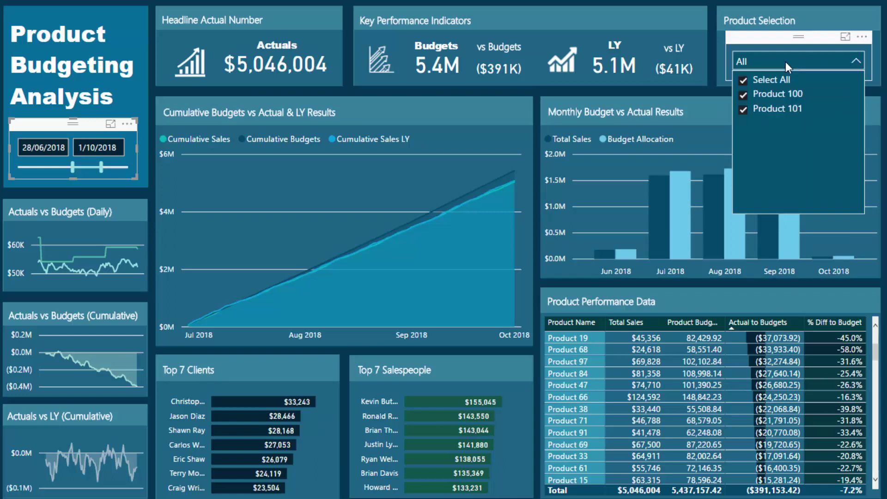
click(744, 82)
mouse_move(72, 167)
mouse_down()
mouse_move(54, 167)
mouse_move(80, 167)
mouse_up()
Filter the Product Selection slicer to Products 3, 1 and 4
click(743, 123)
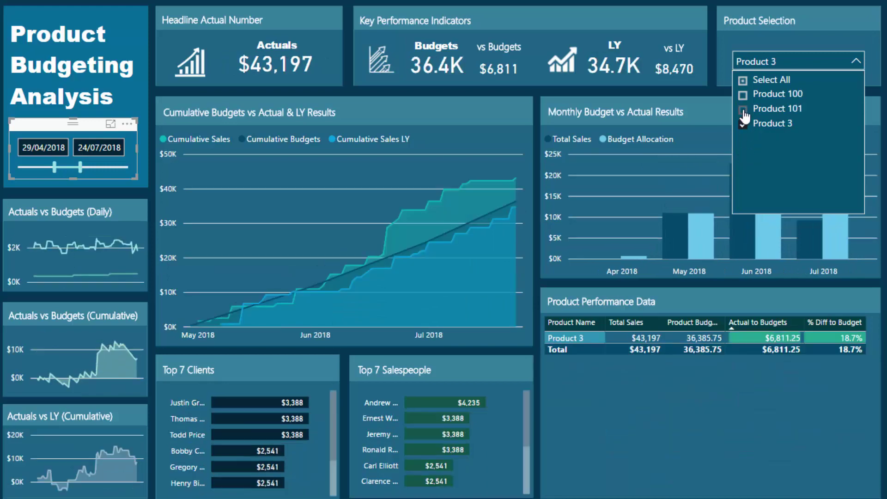
click(745, 95)
click(743, 138)
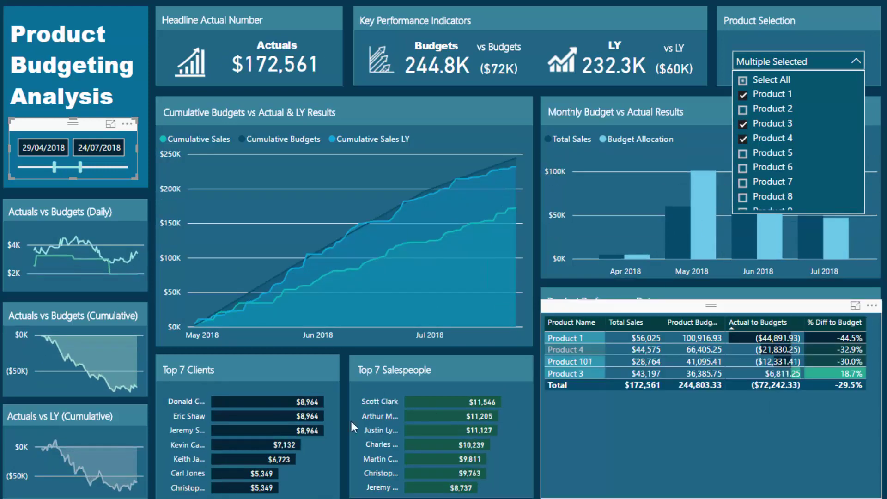
click(853, 62)
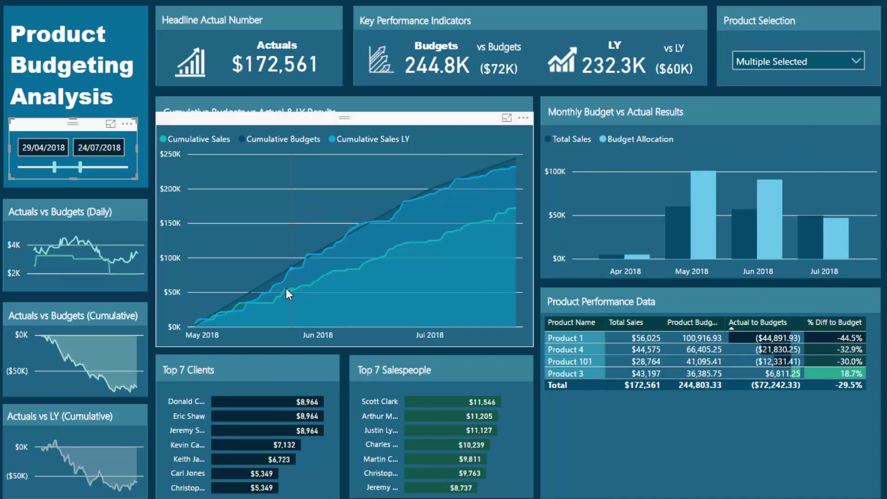
mouse_move(464, 179)
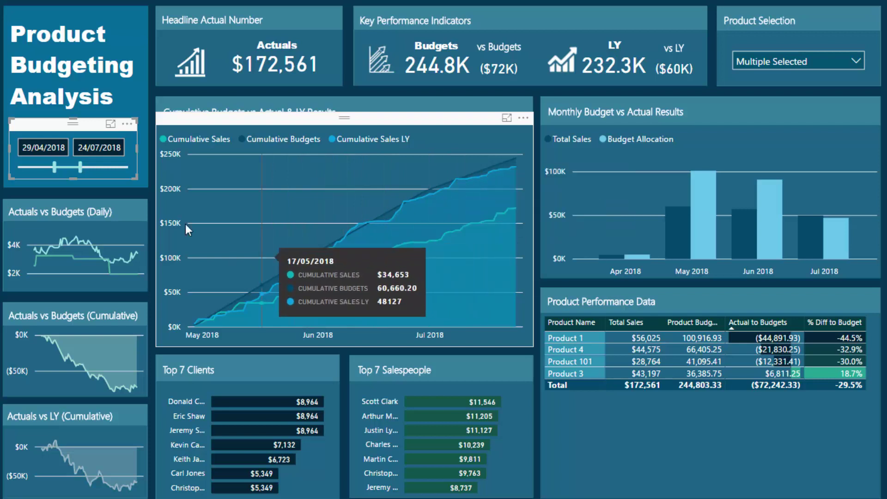
mouse_move(237, 170)
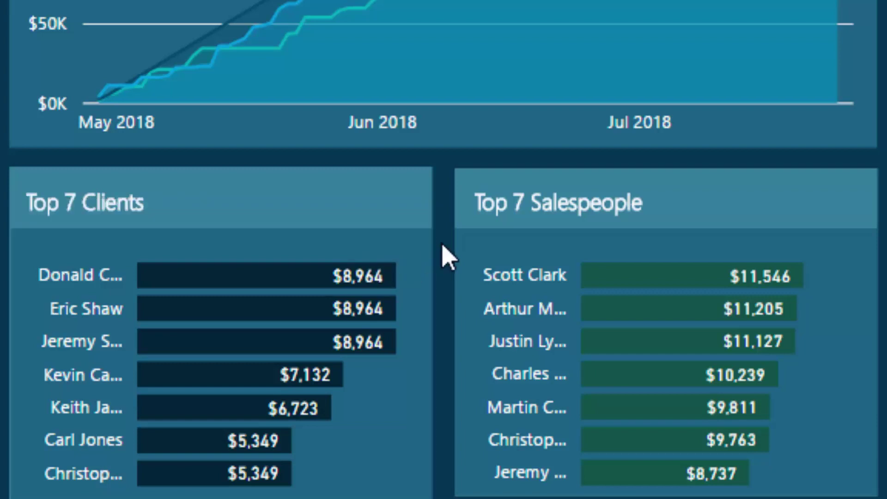
View the Top 7 Clients chart in focus mode, then return to the report
mouse_move(404, 229)
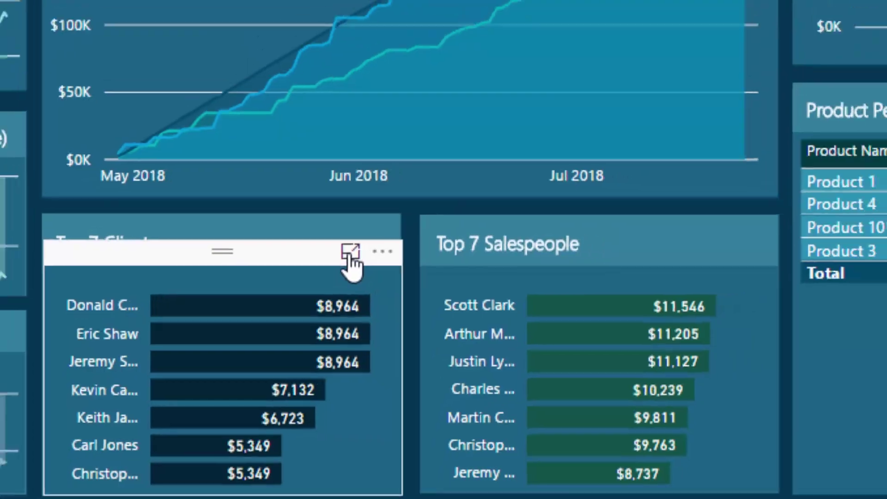
click(349, 253)
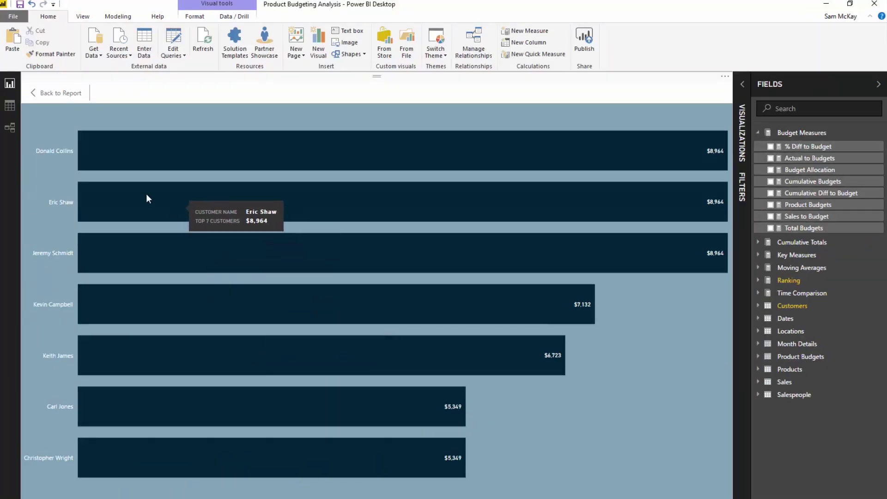
click(59, 95)
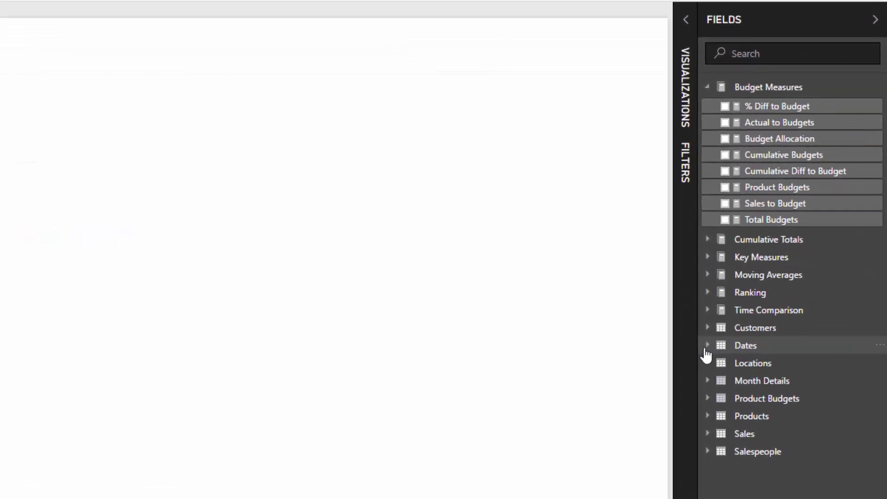
Create a taller Customer Name table and add the Top 7 Customers measure, leaving seven customers
click(707, 329)
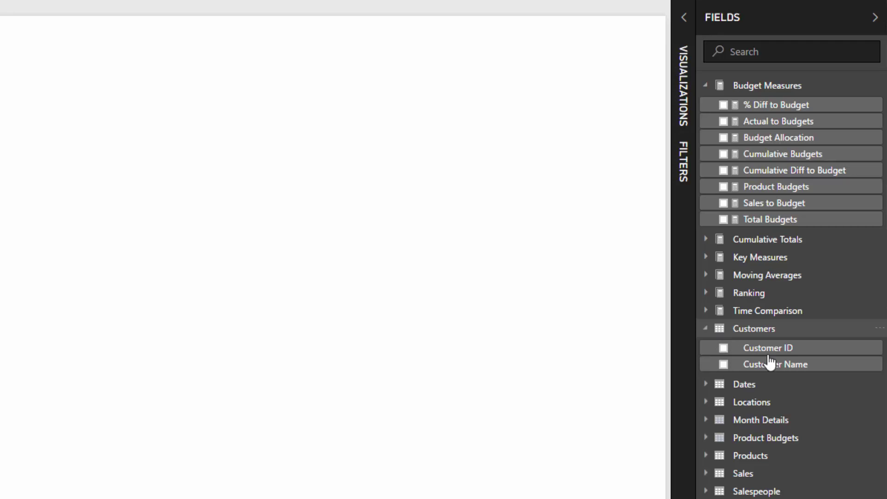
drag(769, 363, 186, 196)
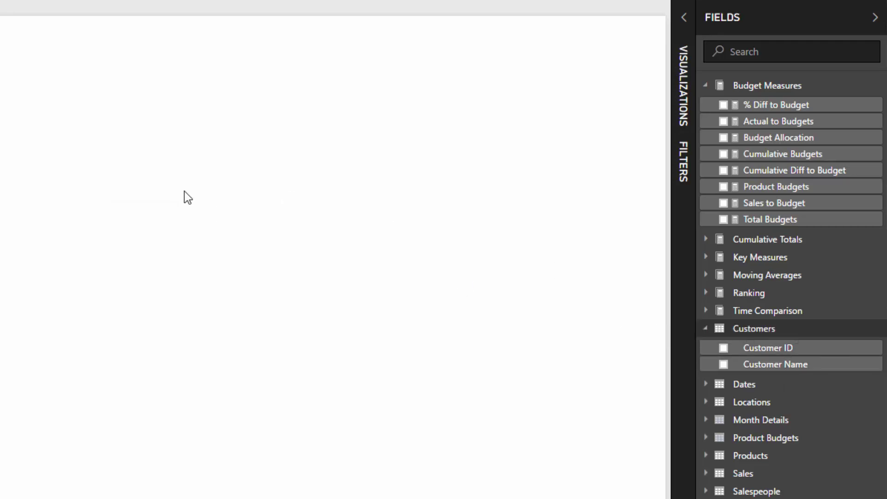
drag(222, 81, 123, 83)
drag(203, 322, 484, 370)
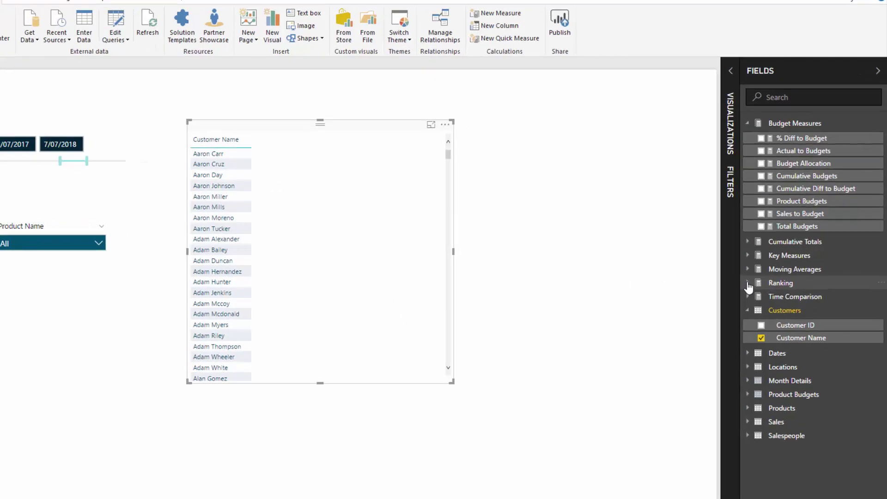
click(747, 283)
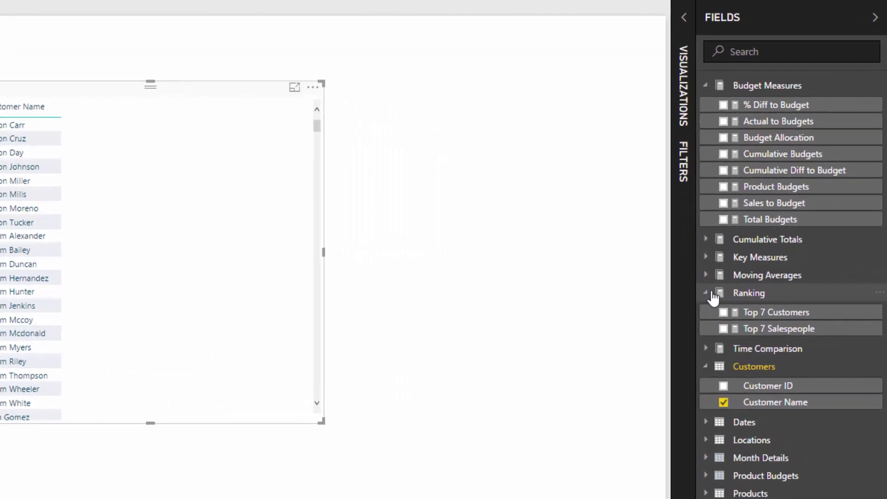
drag(786, 298, 623, 262)
drag(544, 267, 141, 220)
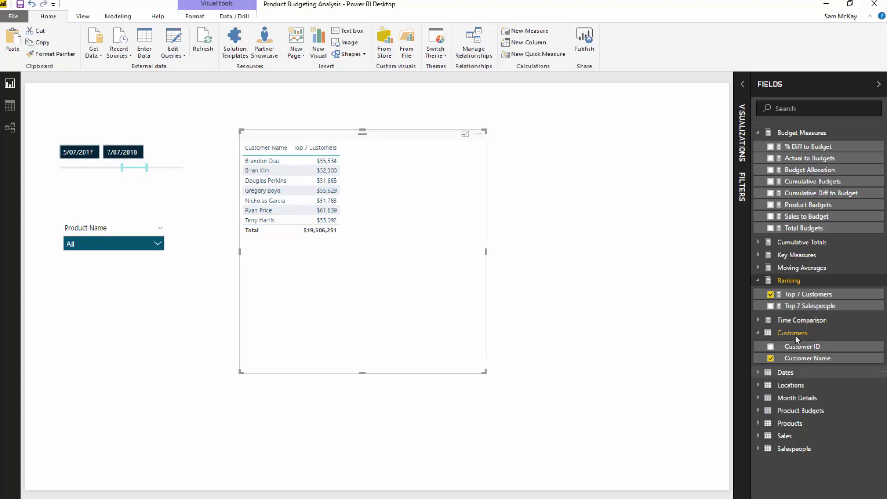
Add Total Sales as a third column and sort the table descending by Top 7 Customers
click(788, 269)
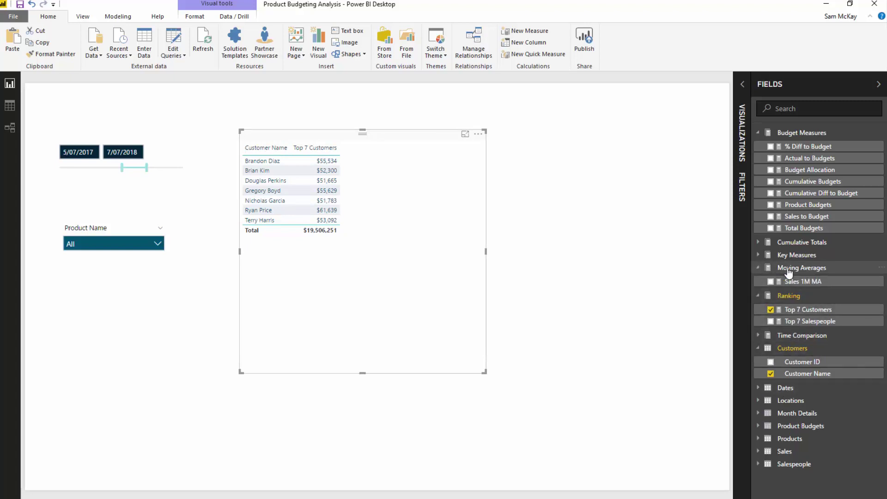
click(791, 255)
drag(799, 292, 396, 230)
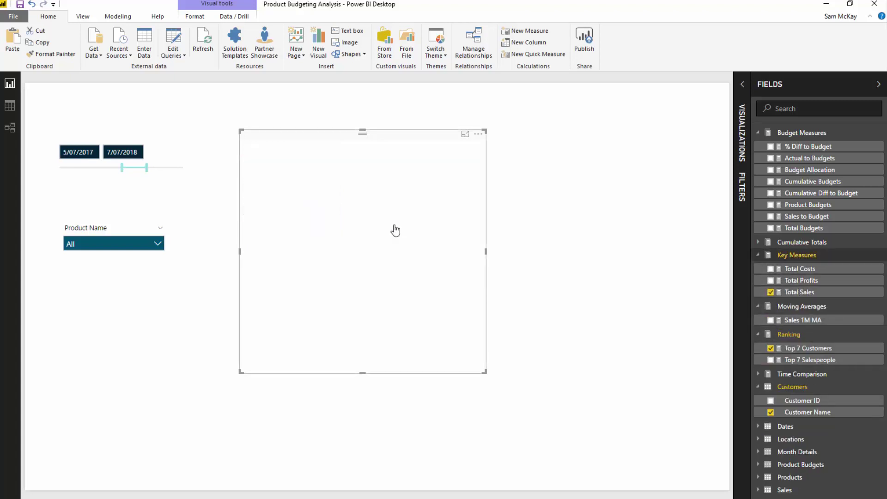
scroll(402, 236, up, 5)
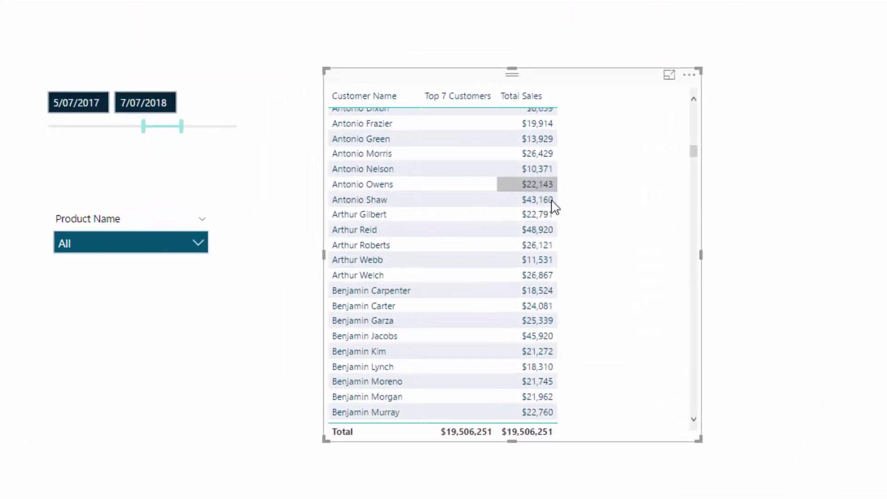
scroll(553, 206, down, 5)
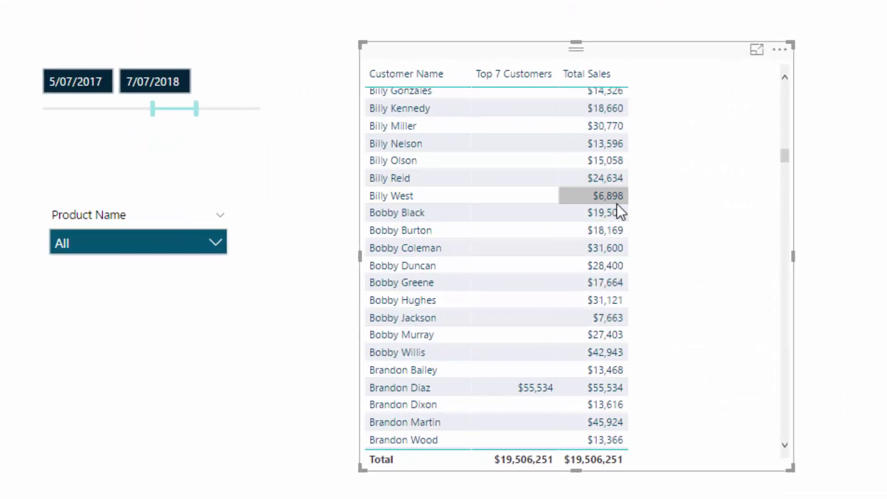
scroll(614, 206, down, 3)
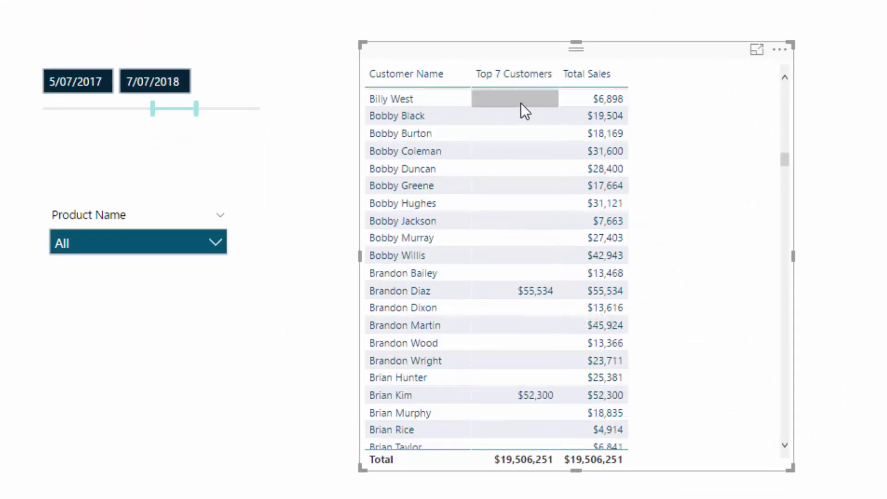
click(525, 70)
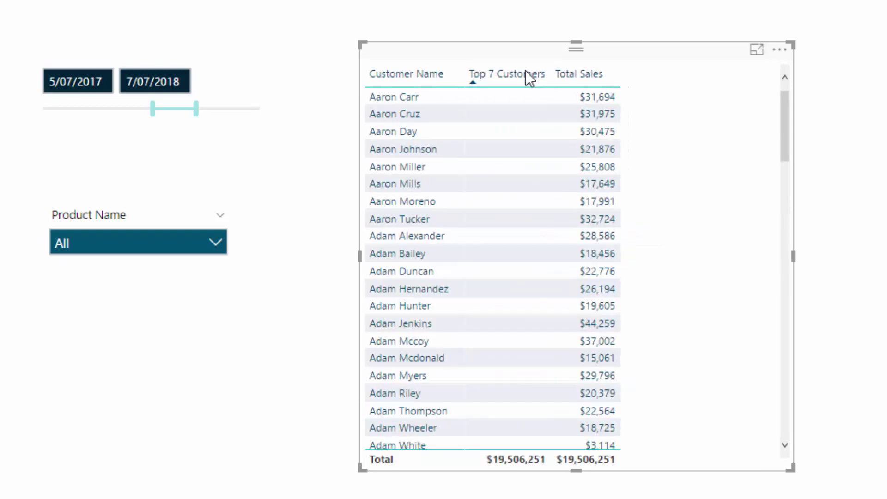
click(525, 72)
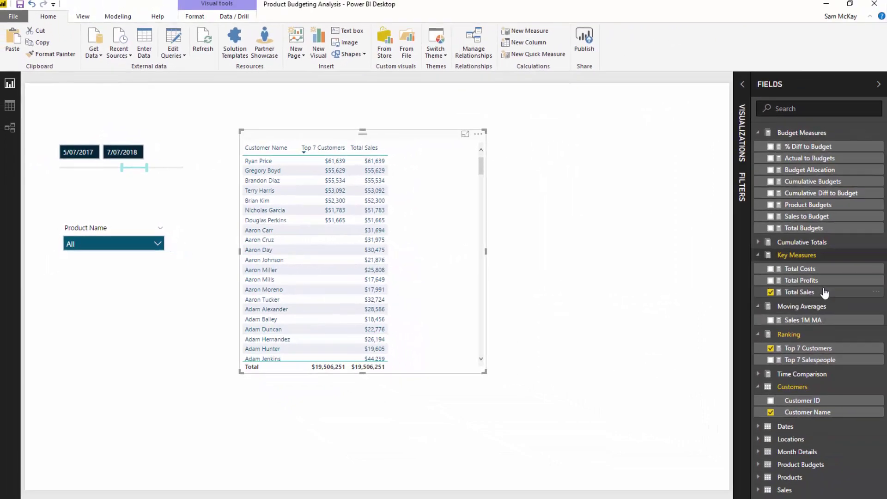
click(812, 348)
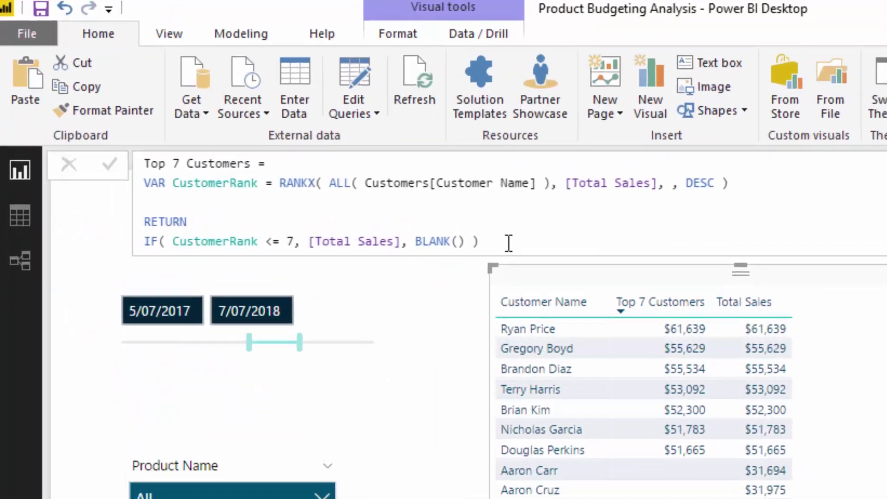
key(ctrl+a)
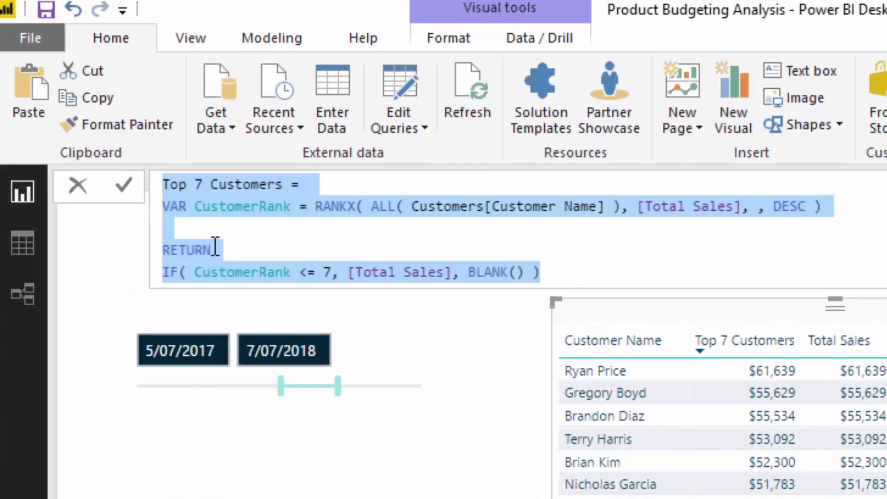
click(214, 248)
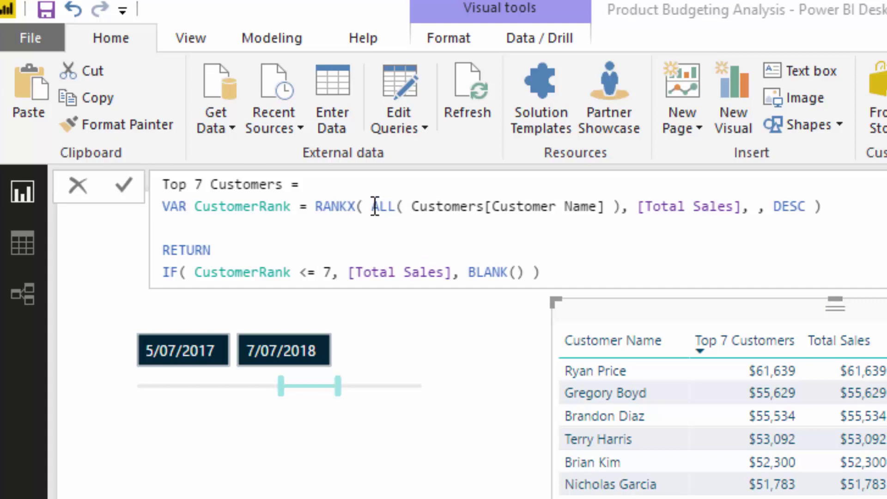
drag(375, 206, 622, 205)
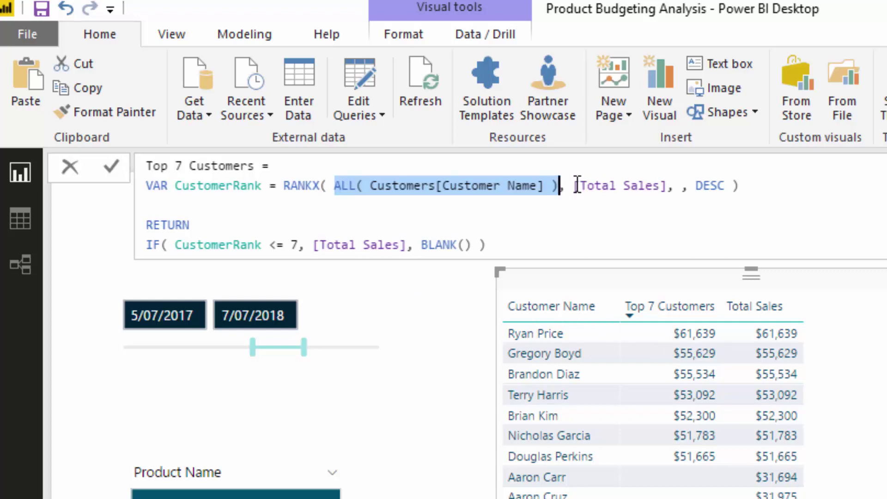
drag(573, 186, 667, 184)
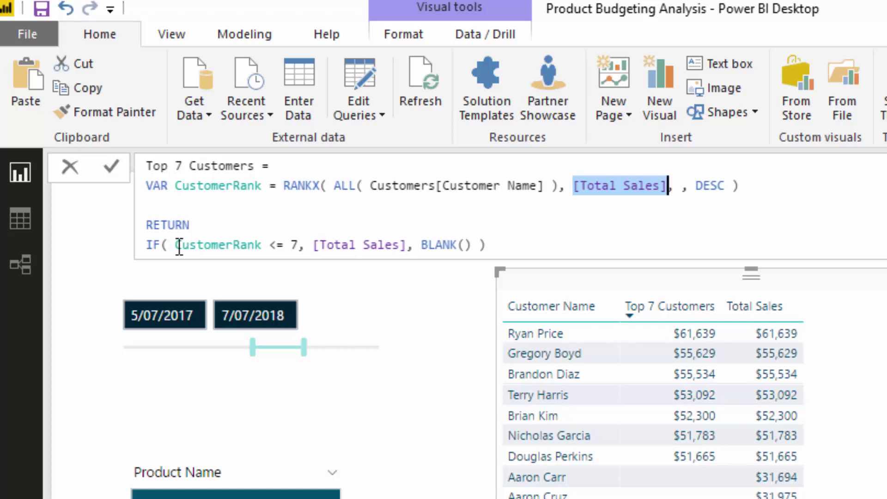
drag(262, 185, 174, 187)
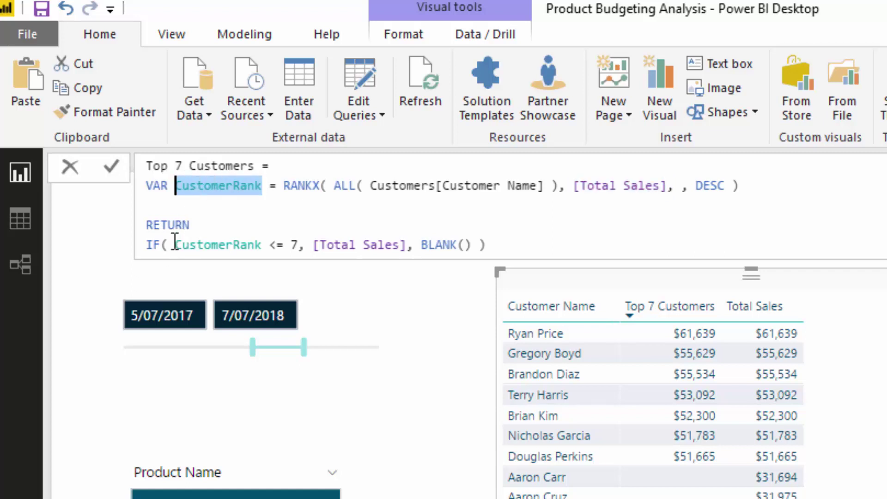
drag(175, 245, 213, 245)
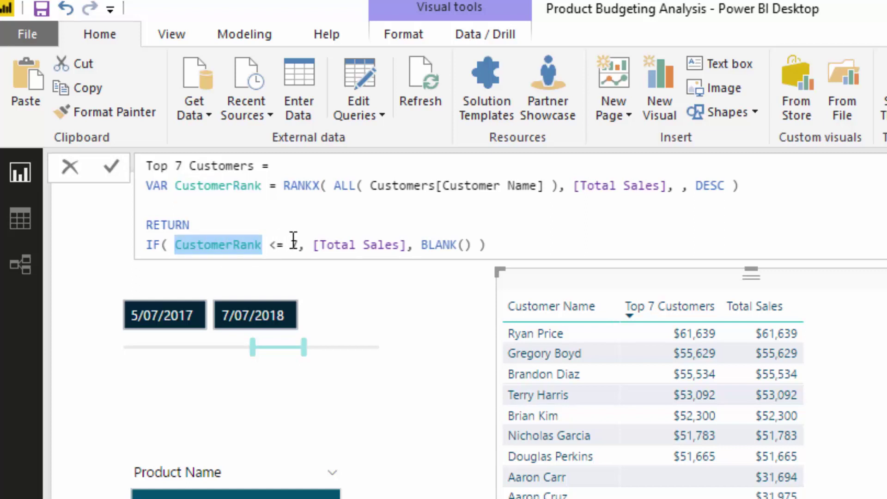
drag(313, 244, 481, 243)
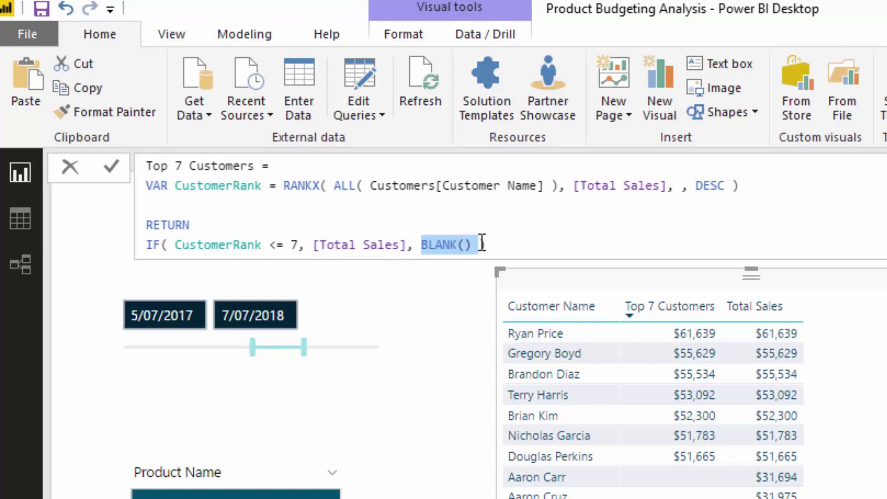
click(501, 243)
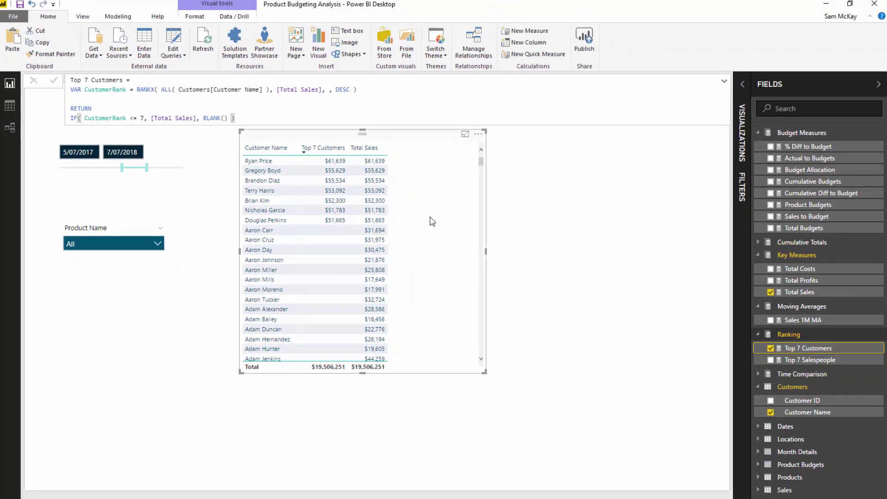
Nudge the customer table slightly left and close the formula bar
drag(438, 219, 426, 221)
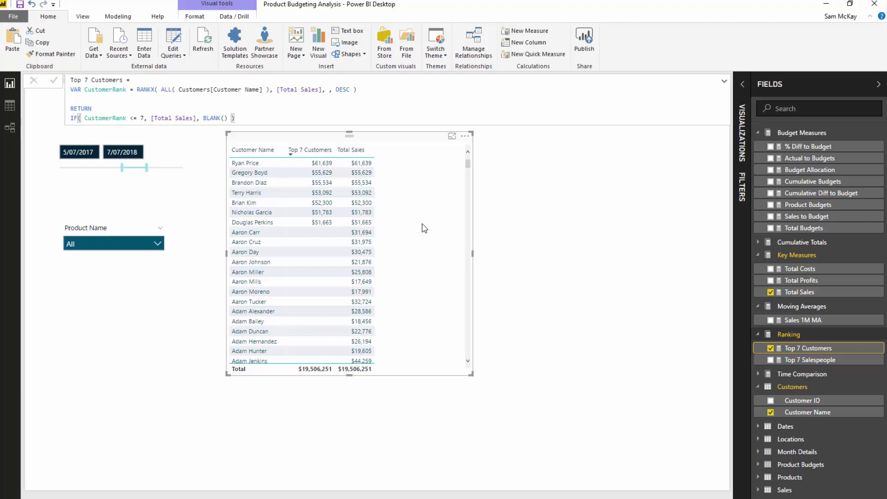
click(427, 229)
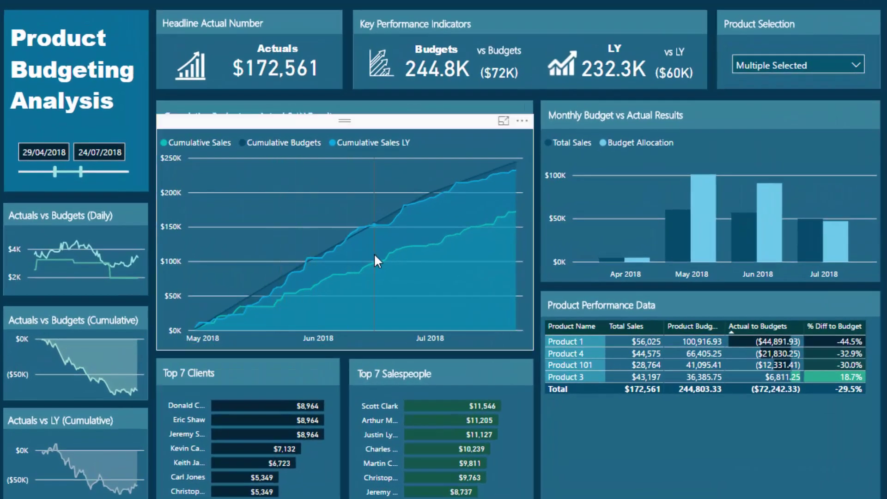
Show the Top 7 Salespeople measure's DAX from the Ranking group in the formula bar
mouse_move(375, 256)
mouse_move(468, 236)
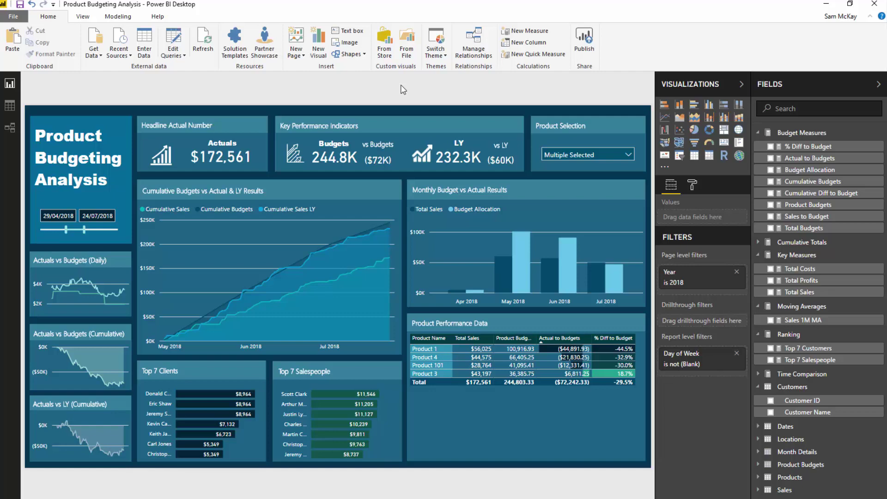
click(811, 359)
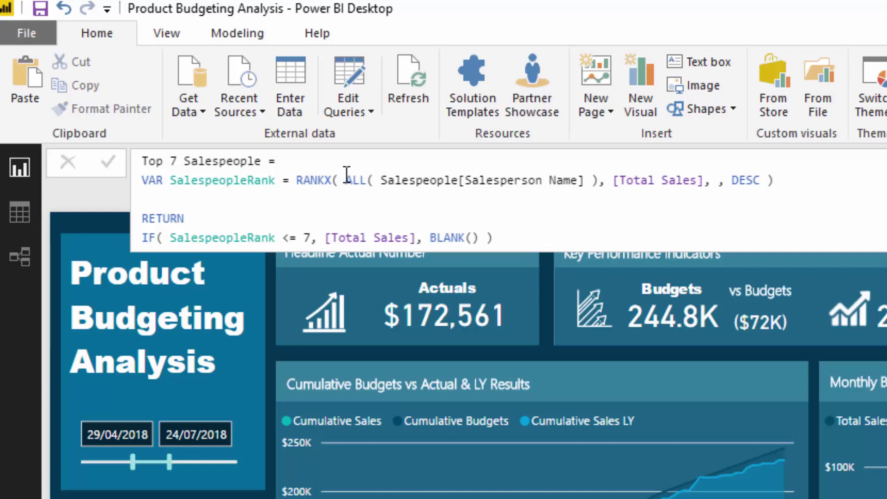
Highlight the ALL(Salespeople[Salesperson Name]) argument and the IF line, then collapse the formula to one line
drag(346, 180, 599, 180)
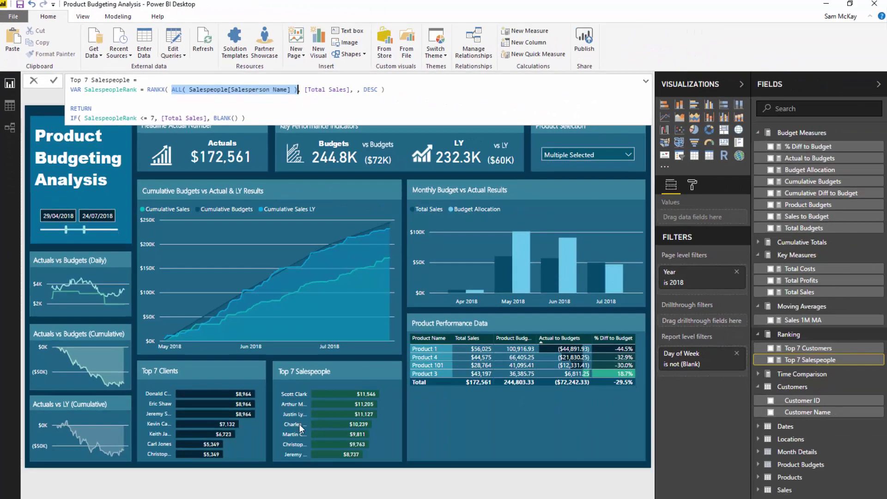
click(171, 90)
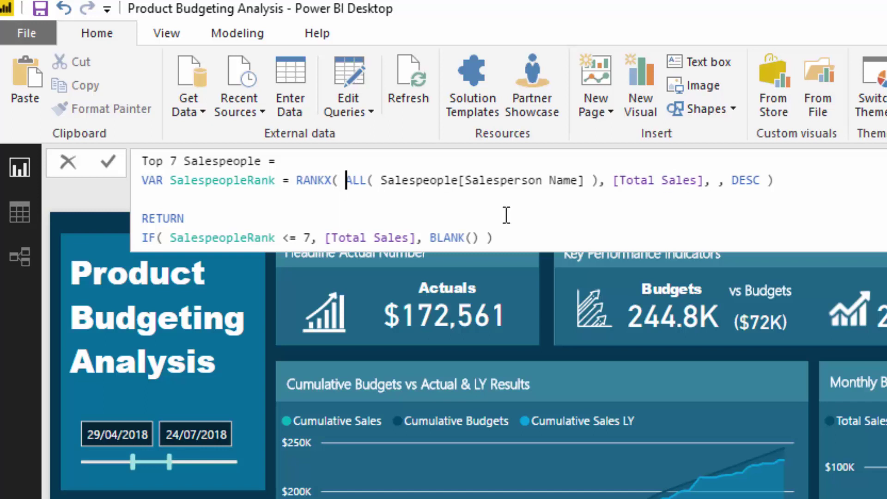
click(147, 237)
drag(146, 237, 604, 239)
click(603, 241)
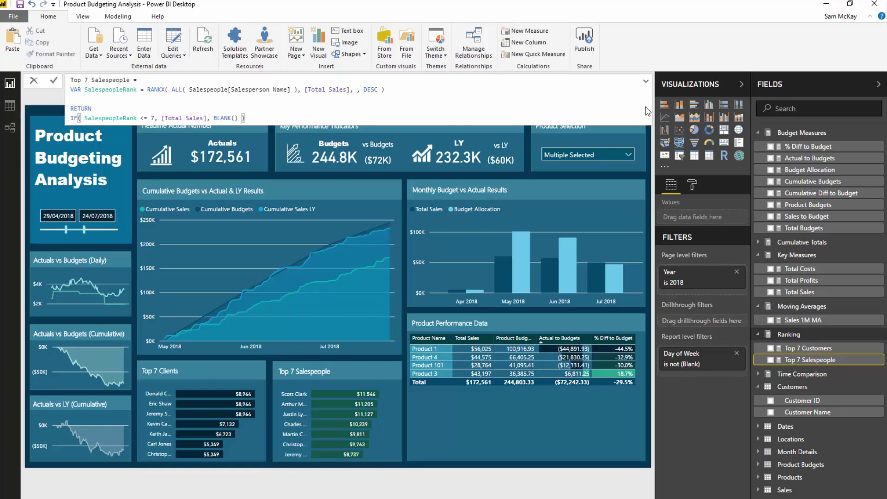
click(646, 82)
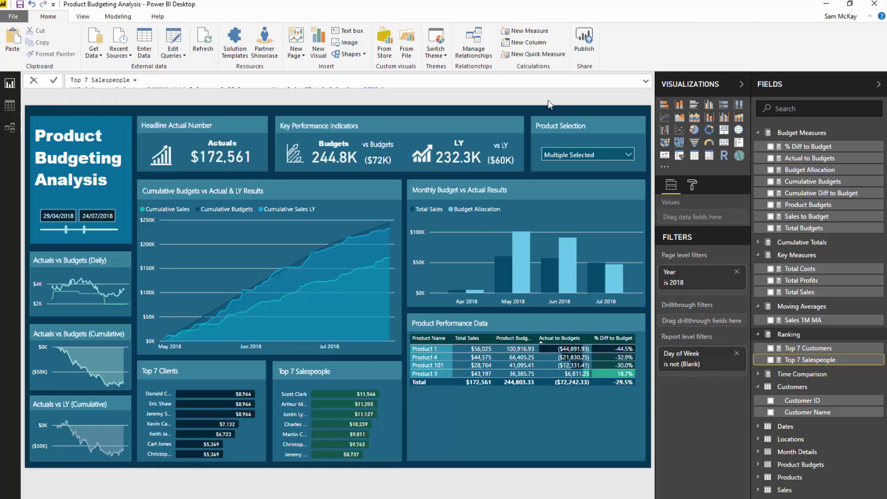
click(526, 98)
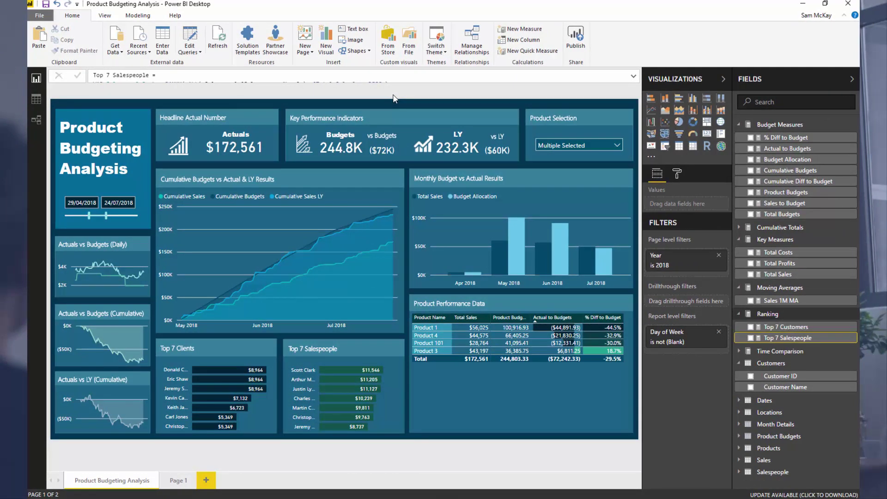
Switch to Chrome and scroll through the Enterprise DNA Power BI Showcase page
key(alt+Tab)
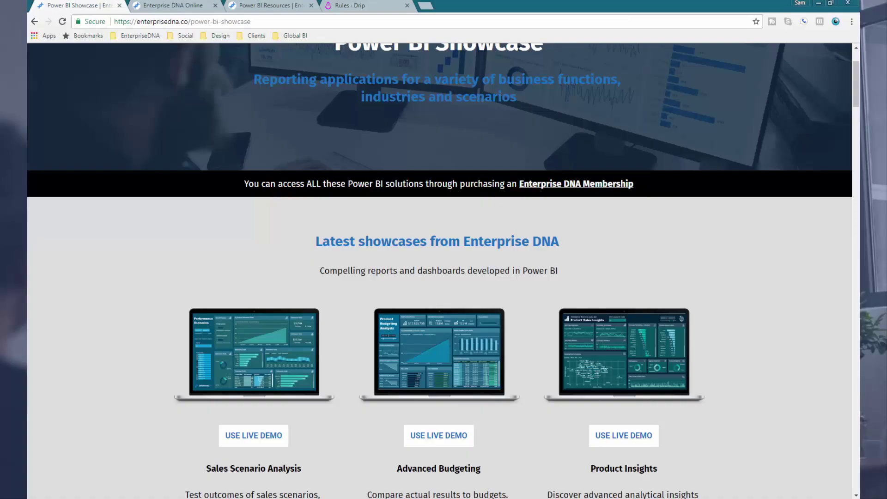
scroll(172, 165, down, 2)
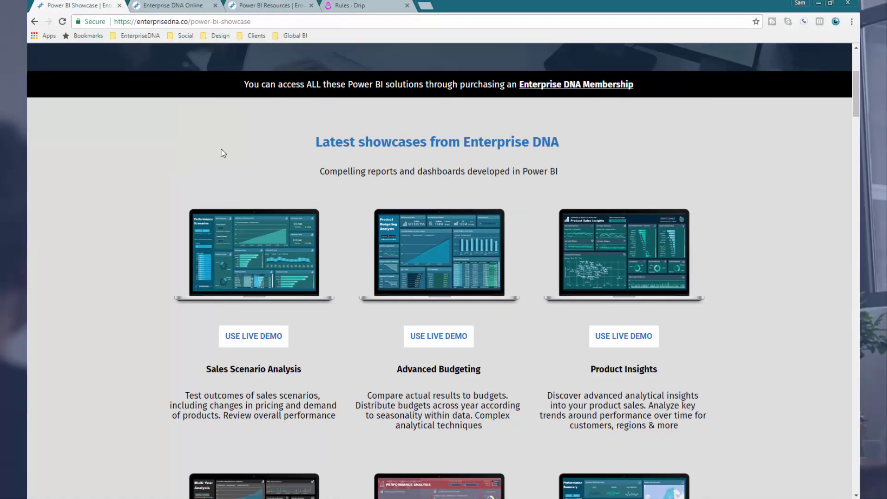
scroll(221, 152, up, 4)
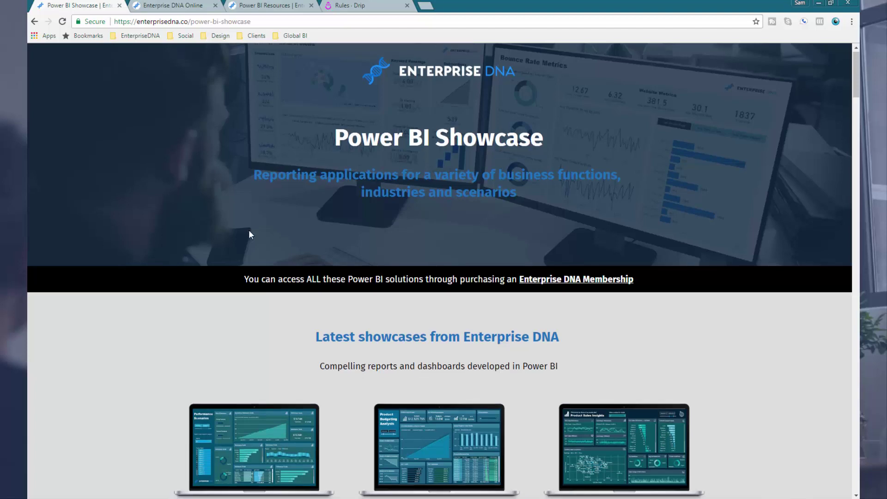
scroll(248, 231, down, 4)
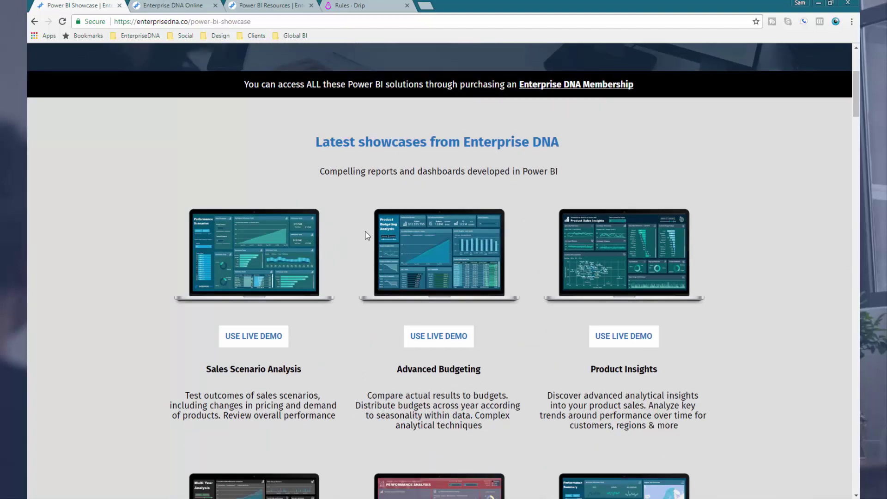
scroll(526, 289, down, 5)
scroll(519, 301, up, 6)
scroll(519, 305, up, 1)
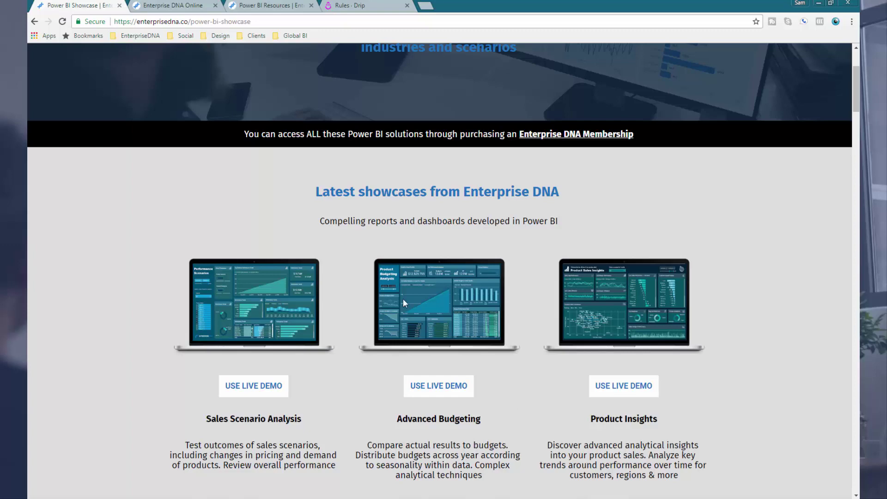
scroll(351, 257, down, 2)
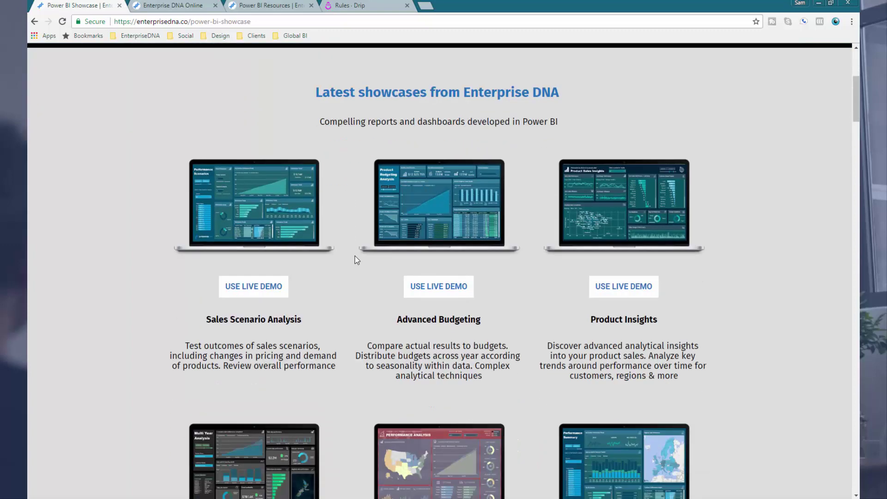
scroll(396, 238, up, 2)
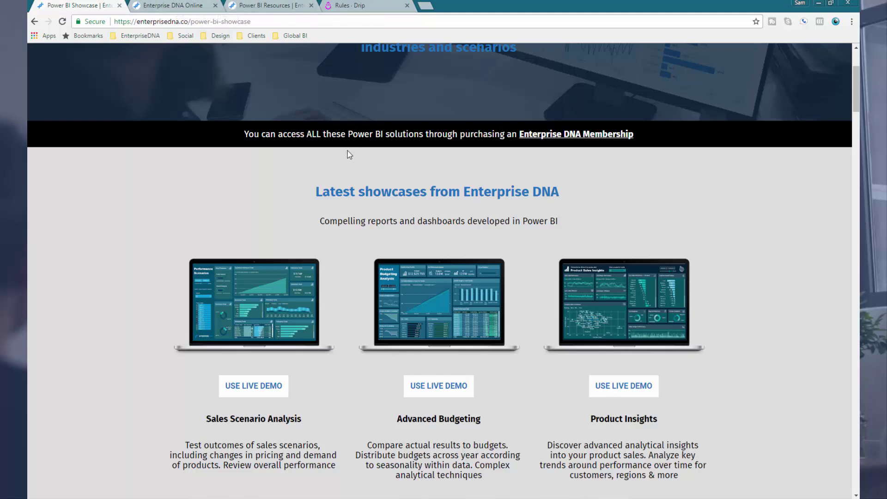
Highlight the membership banner sentence, scroll a little, then clear the selection
drag(243, 134, 619, 134)
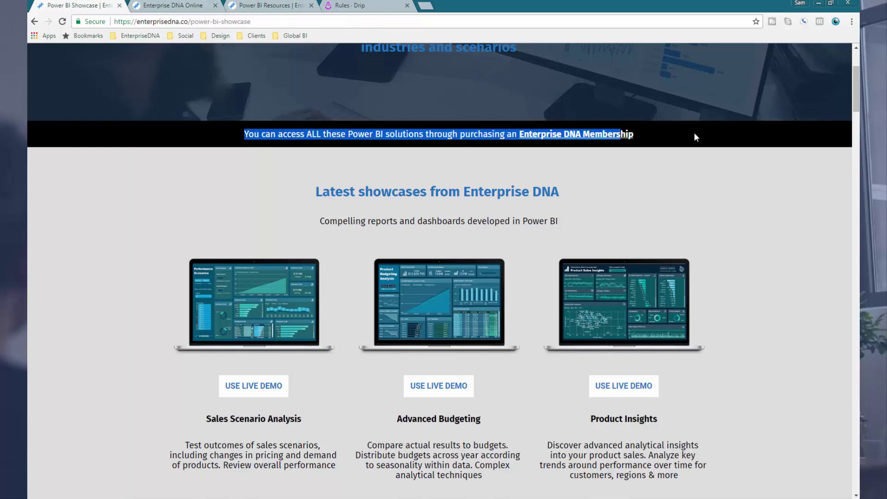
scroll(692, 147, down, 3)
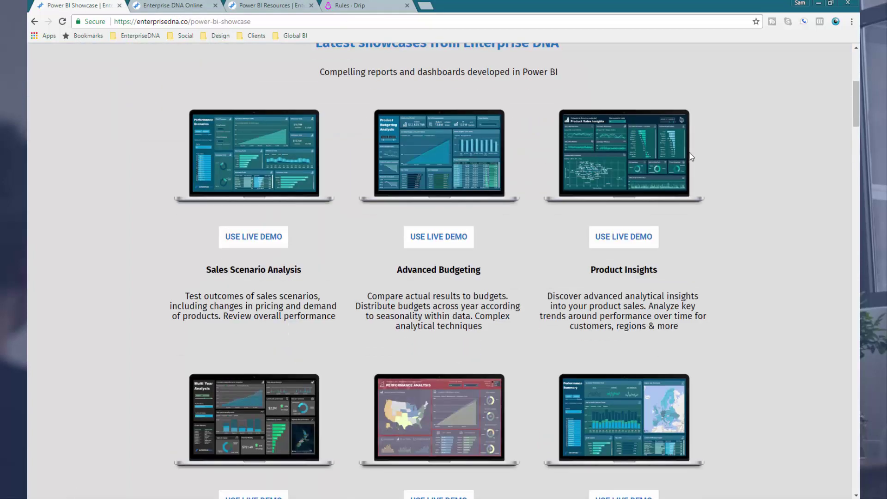
scroll(600, 215, down, 2)
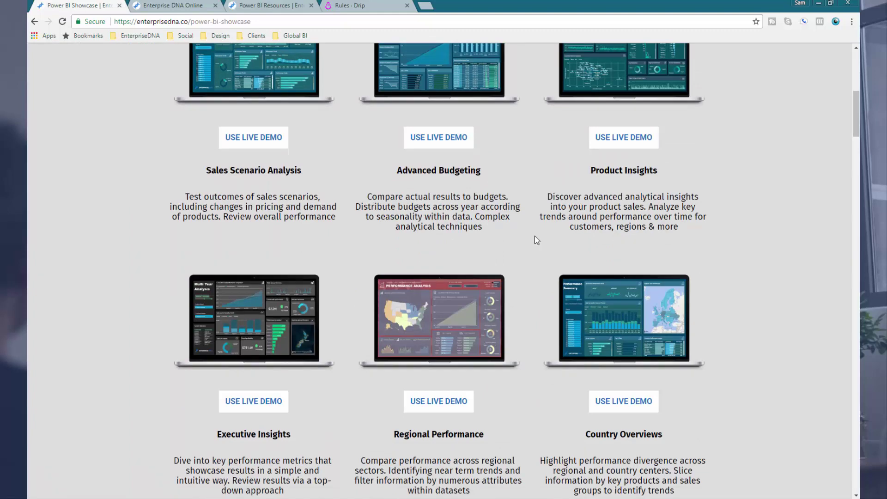
scroll(535, 236, up, 5)
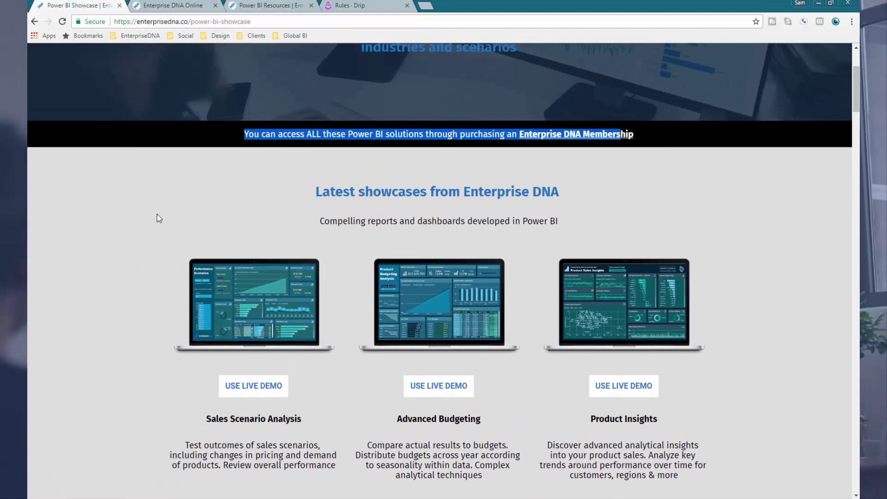
click(175, 199)
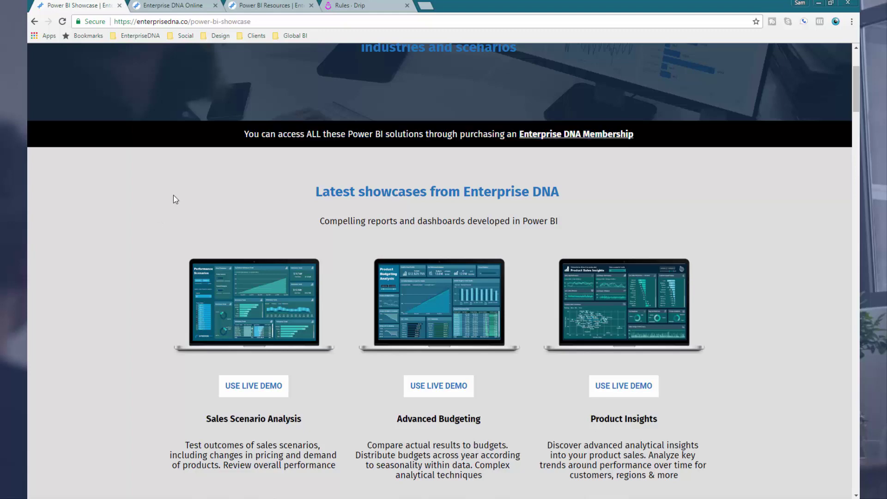